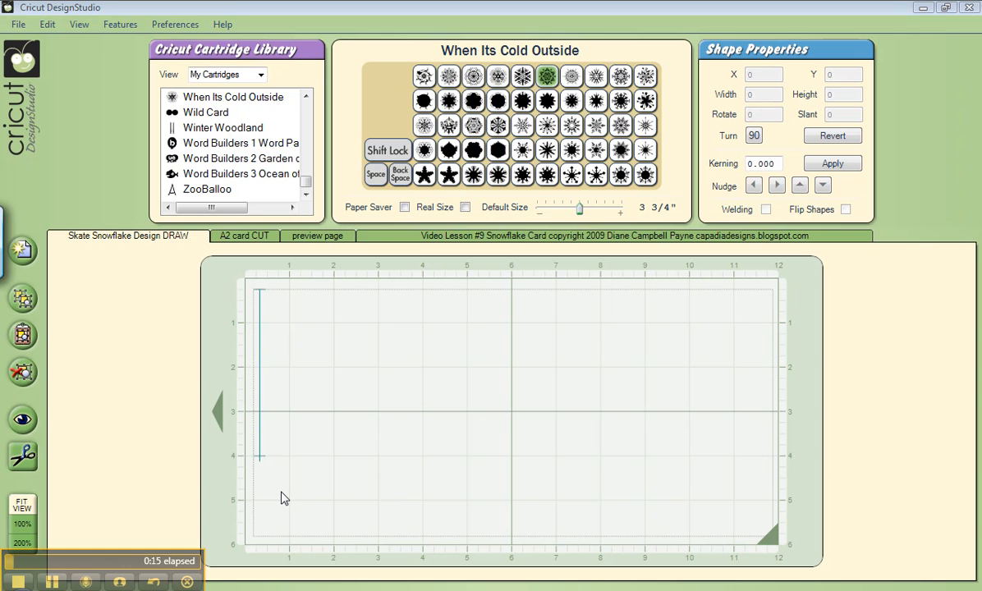
Add the skate snowflake from the When Its Cold Outside cartridge to the Skate Snowflake Design DRAW page.
{"action": "left_click", "coordinate": [522, 78]}
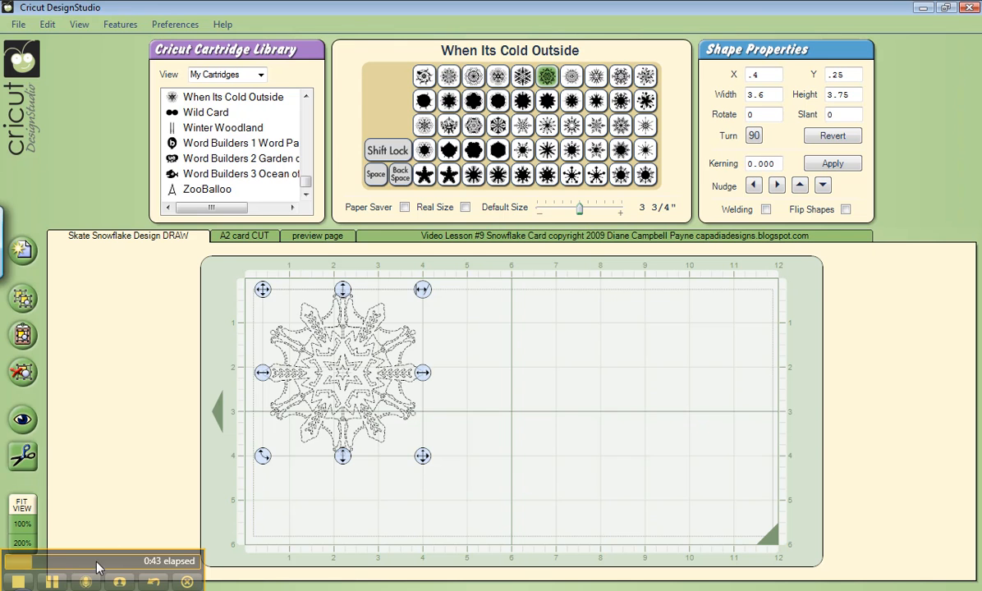
Place a square from George and Basic Shapes on the A2 card CUT page at about X 1.745, Y .341.
{"action": "key", "text": "ctrl+Tab"}
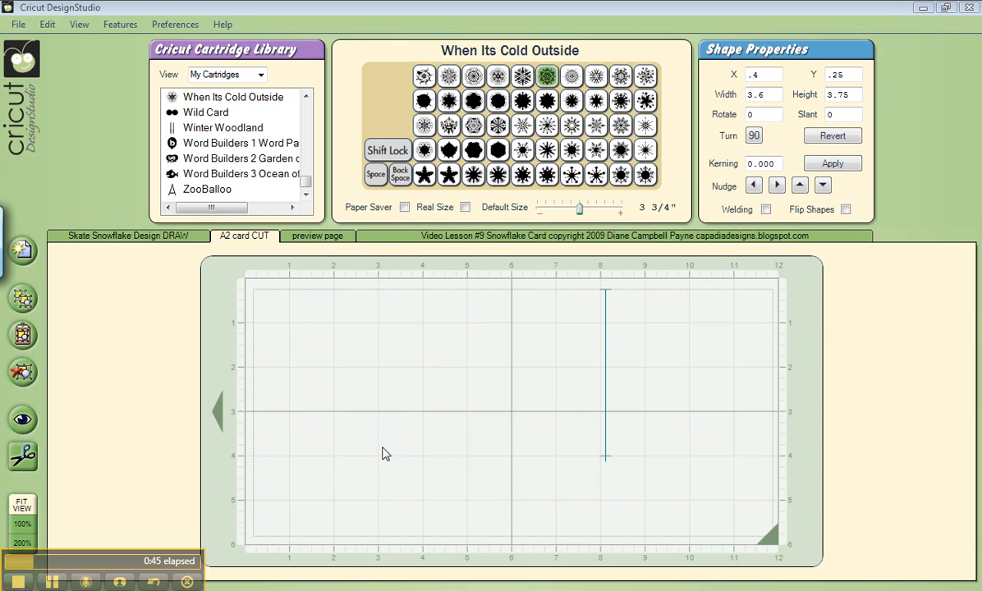
{"action": "left_click_drag", "start_coordinate": [308, 187], "coordinate": [304, 139]}
{"action": "left_click", "coordinate": [259, 117]}
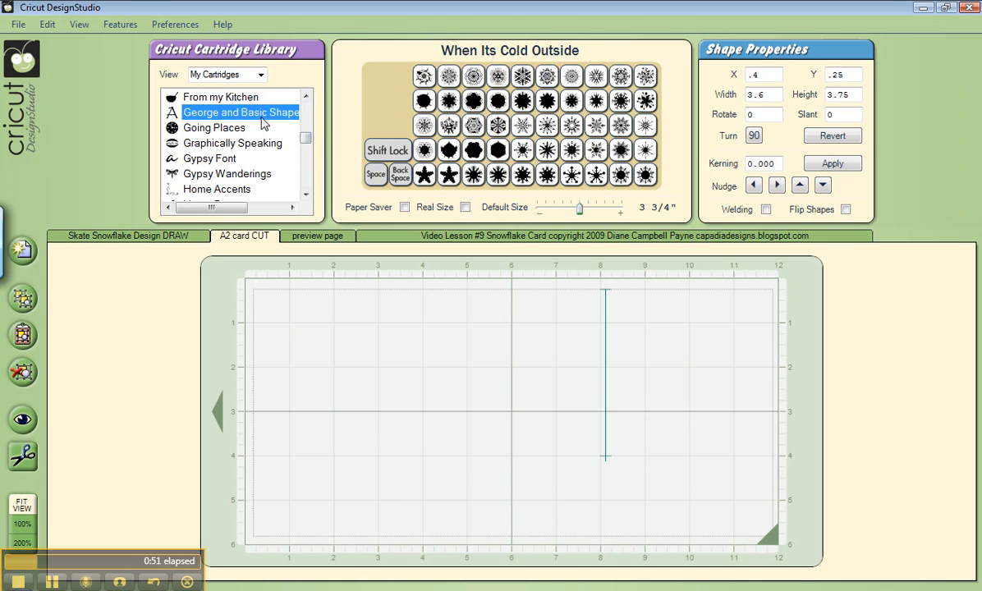
{"action": "left_click", "coordinate": [387, 150]}
{"action": "left_click", "coordinate": [498, 99]}
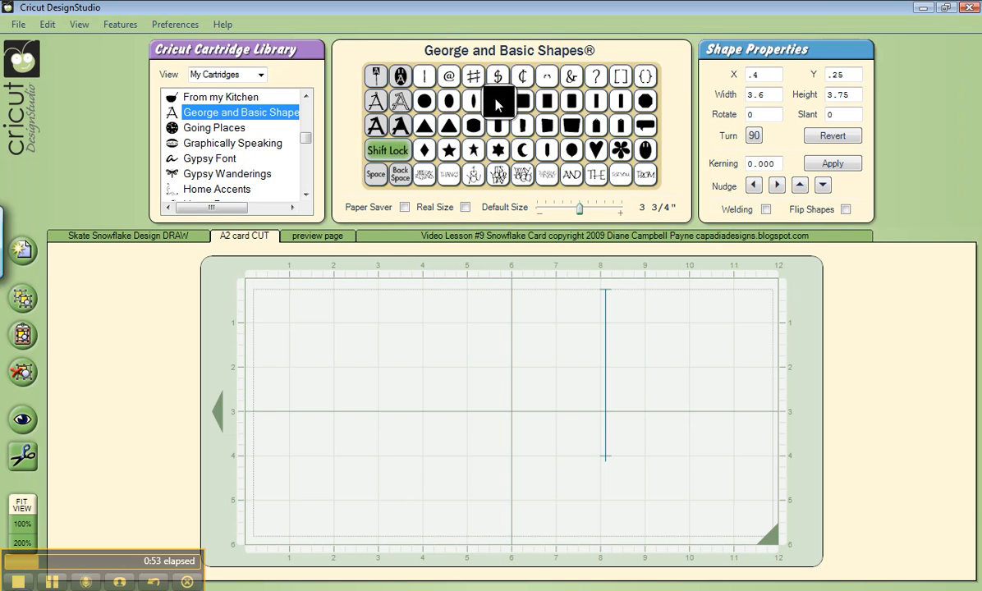
{"action": "left_click_drag", "start_coordinate": [264, 371], "coordinate": [328, 299]}
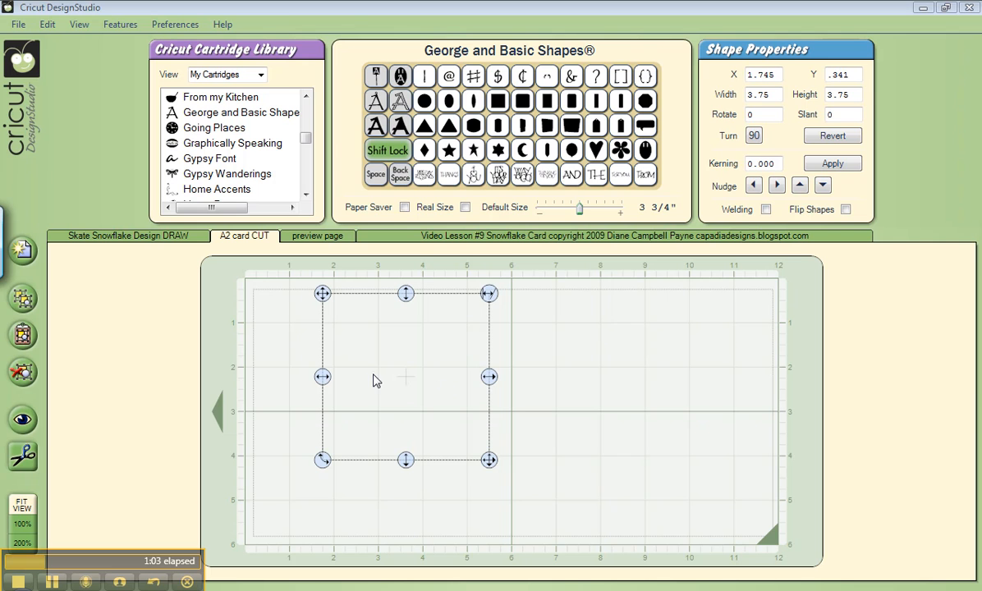
Resize the square on the A2 card CUT page to 8.5 wide by 5.5 high.
{"action": "left_click_drag", "start_coordinate": [768, 95], "coordinate": [710, 99]}
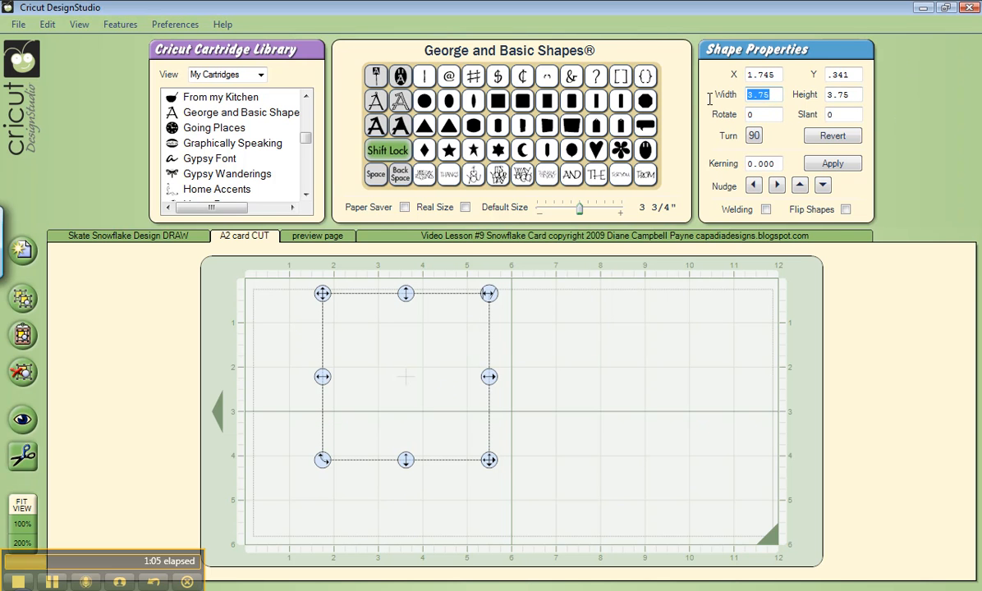
{"action": "type", "text": "8.5"}
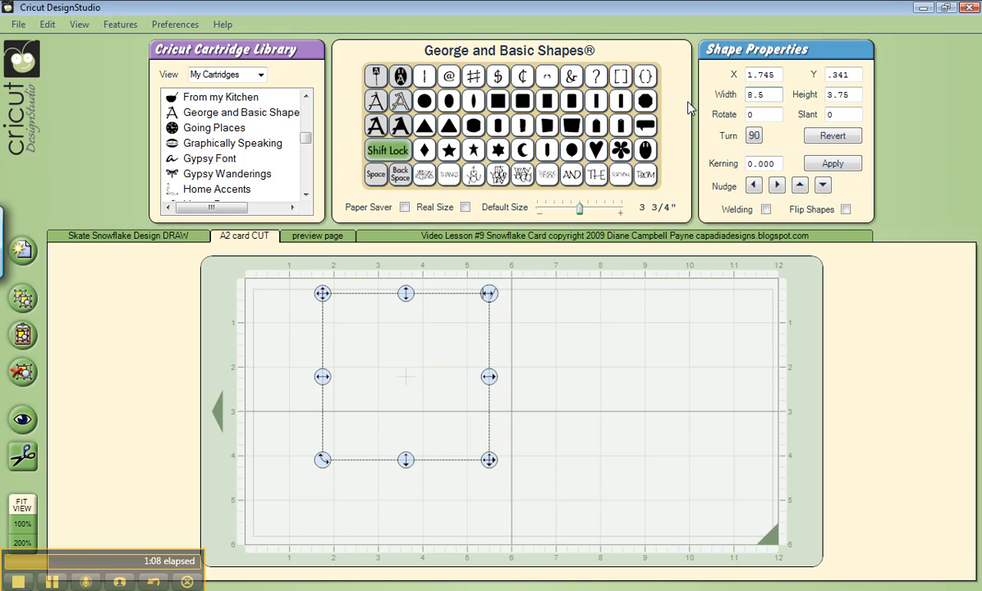
{"action": "key", "text": "Return"}
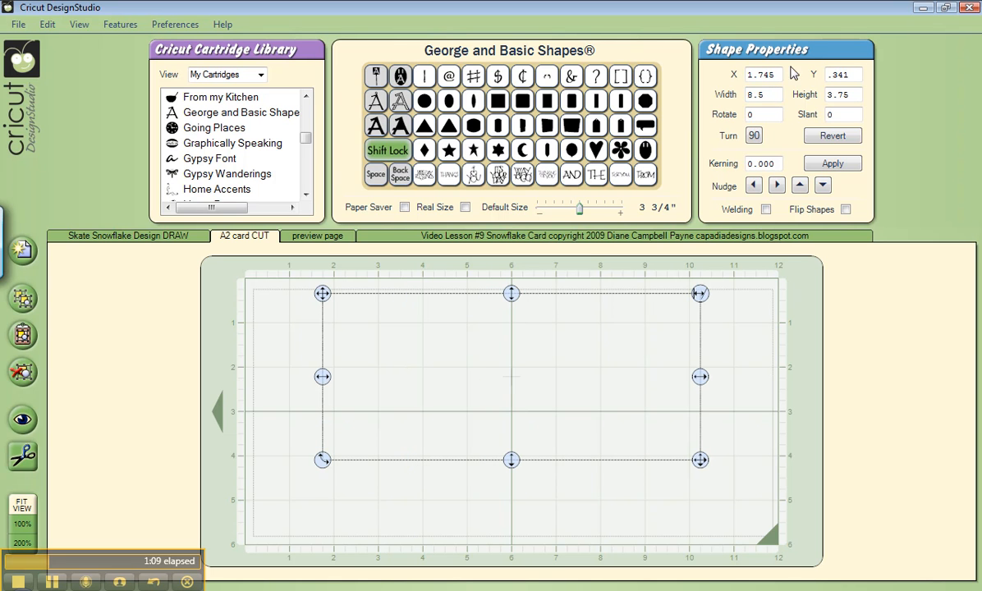
{"action": "left_click_drag", "start_coordinate": [855, 97], "coordinate": [791, 109]}
{"action": "type", "text": "5.5"}
{"action": "key", "text": "Return"}
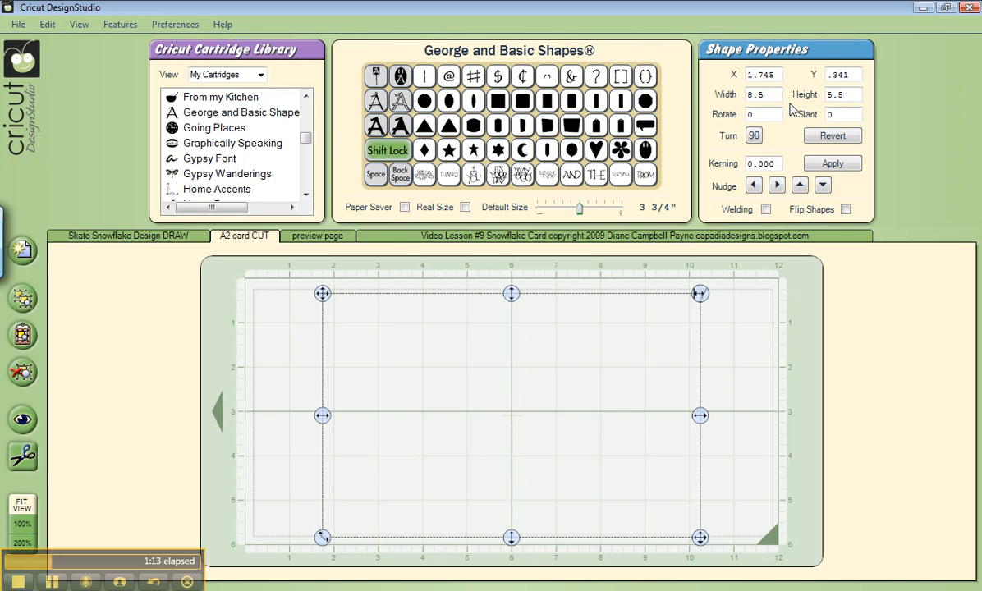
Position the card rectangle at X 1.75, Y .3 and turn on welding for it.
{"action": "left_click_drag", "start_coordinate": [764, 74], "coordinate": [780, 75]}
{"action": "type", "text": "5"}
{"action": "left_click_drag", "start_coordinate": [838, 75], "coordinate": [859, 76]}
{"action": "key", "text": "Return"}
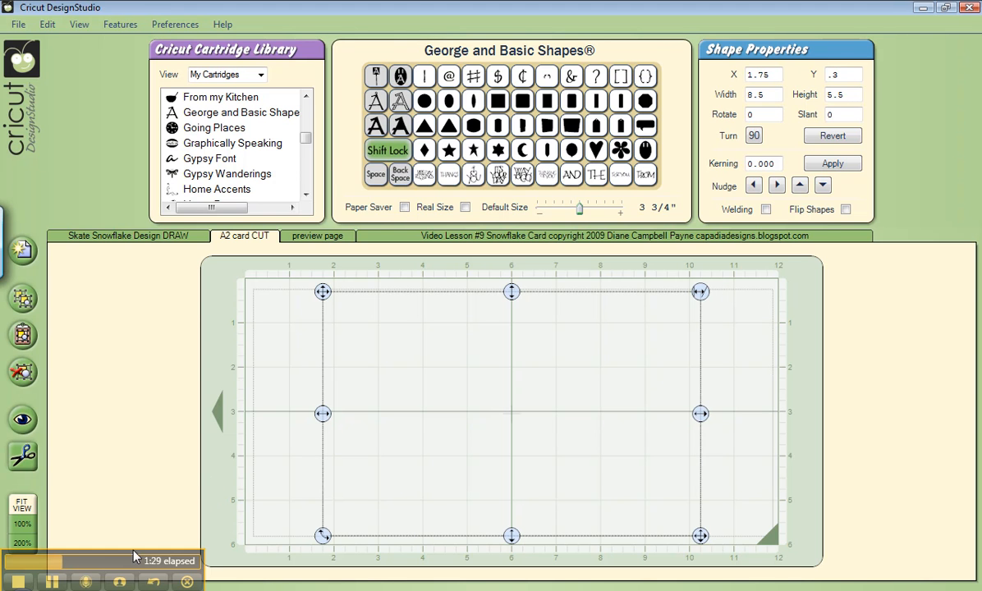
{"action": "left_click", "coordinate": [767, 210]}
Delete the snowflake from the Skate Snowflake Design DRAW page and preview the card outline there.
{"action": "left_click", "coordinate": [145, 236]}
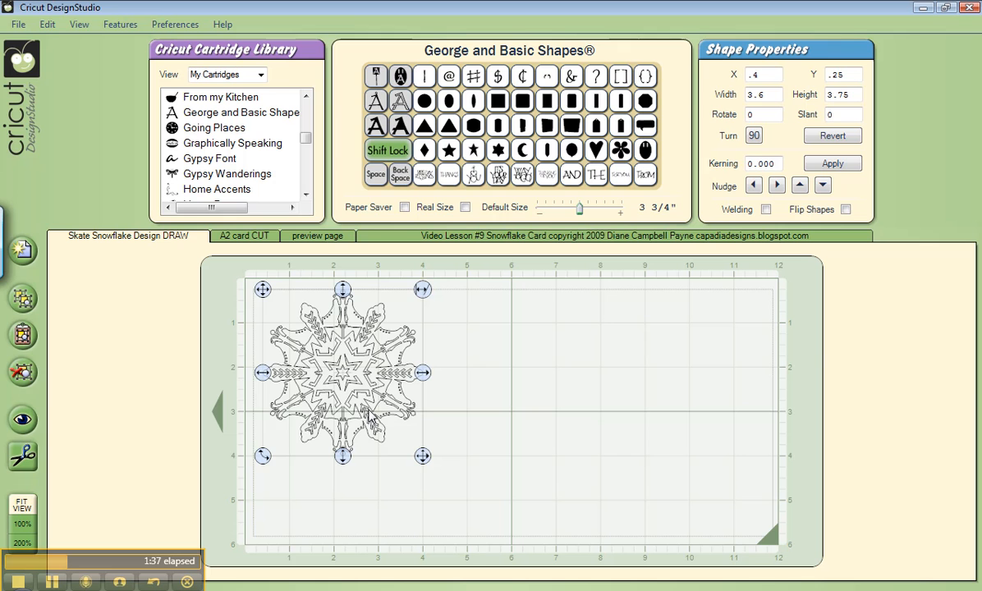
{"action": "left_click", "coordinate": [20, 375]}
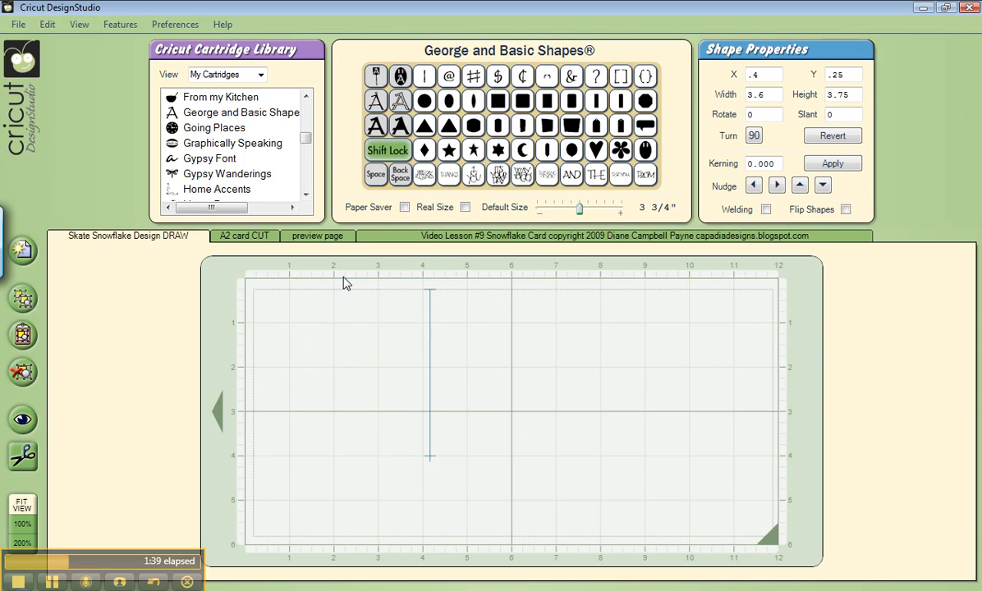
{"action": "left_click", "coordinate": [18, 419]}
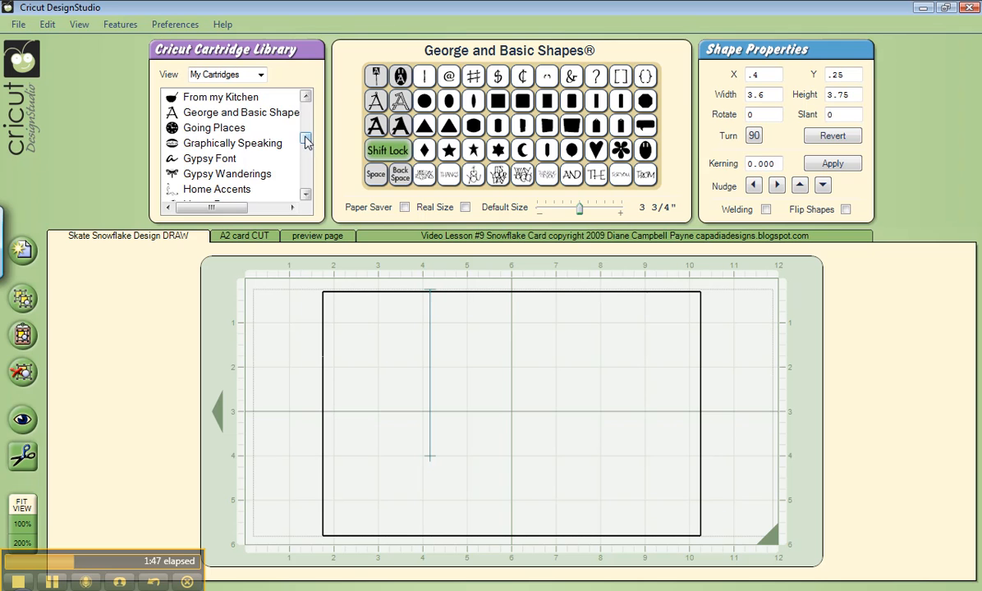
Place the When Its Cold Outside skate snowflake inside the right half of the card outline at about X 6.323, Y .561.
{"action": "left_click_drag", "start_coordinate": [305, 140], "coordinate": [306, 183]}
{"action": "left_click", "coordinate": [212, 97]}
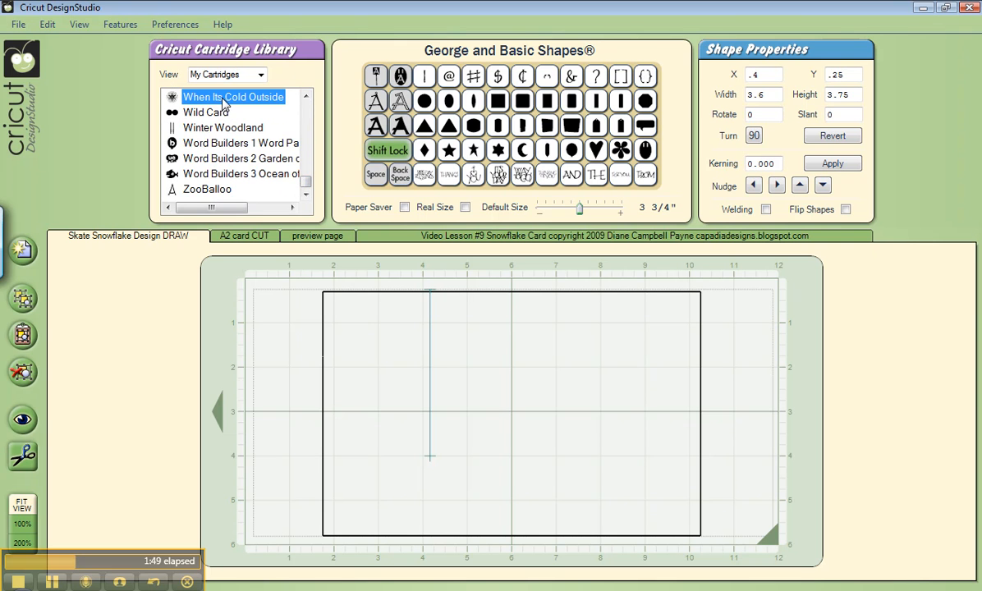
{"action": "double_click", "coordinate": [281, 99]}
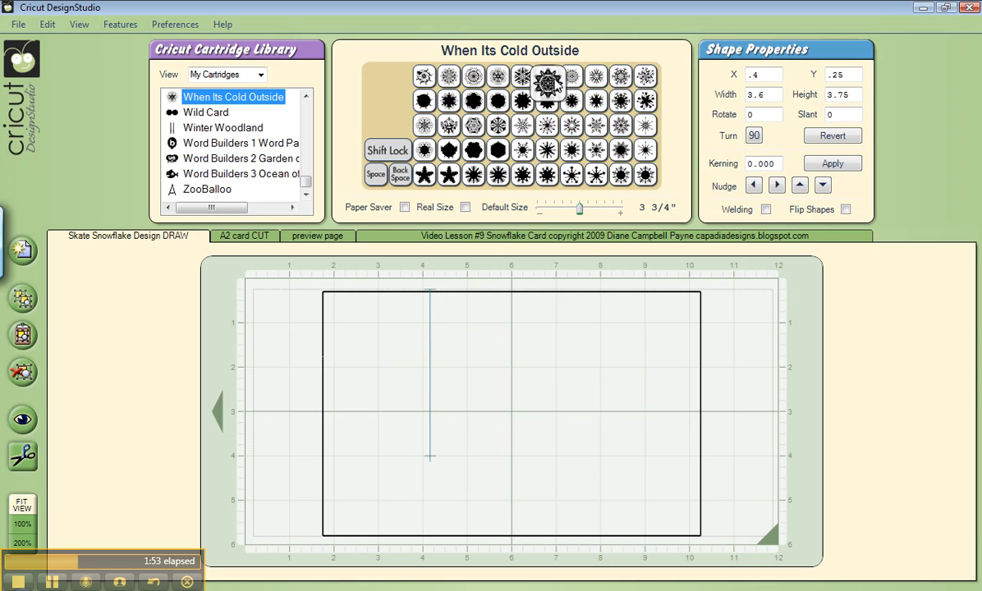
{"action": "left_click", "coordinate": [552, 80]}
{"action": "left_click_drag", "start_coordinate": [427, 323], "coordinate": [531, 306]}
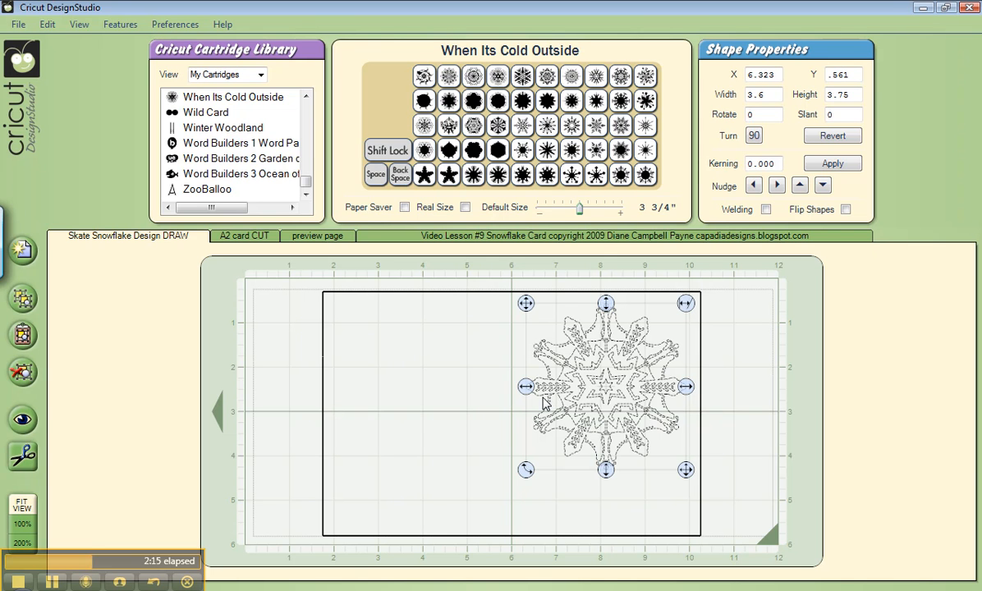
Set the skate snowflake's position to X 6.325, Y .625.
{"action": "left_click_drag", "start_coordinate": [769, 75], "coordinate": [778, 75]}
{"action": "type", "text": "5"}
{"action": "left_click", "coordinate": [483, 428]}
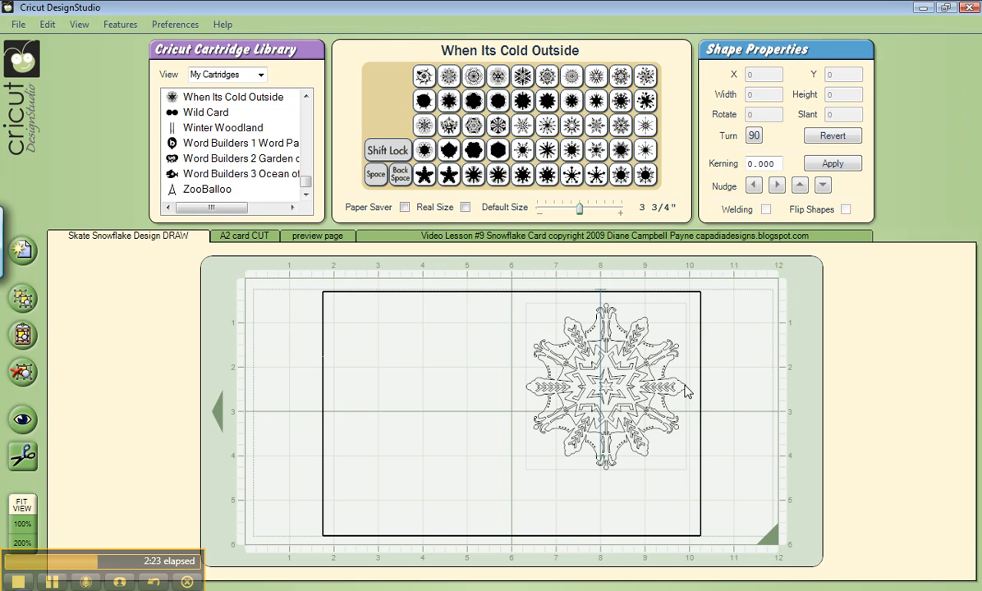
{"action": "left_click", "coordinate": [606, 311]}
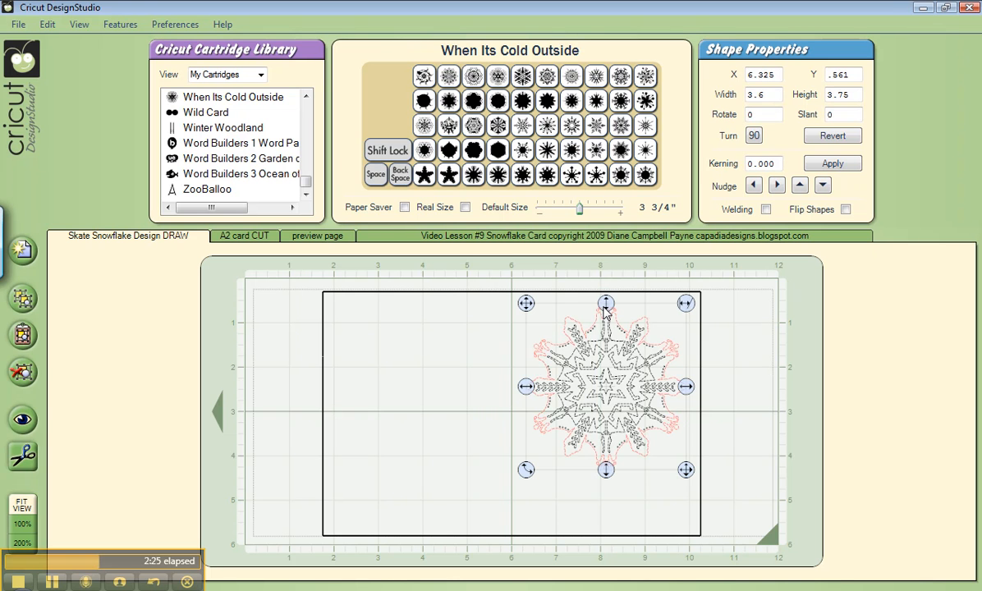
{"action": "double_click", "coordinate": [834, 74]}
{"action": "type", "text": ".625"}
{"action": "key", "text": "Return"}
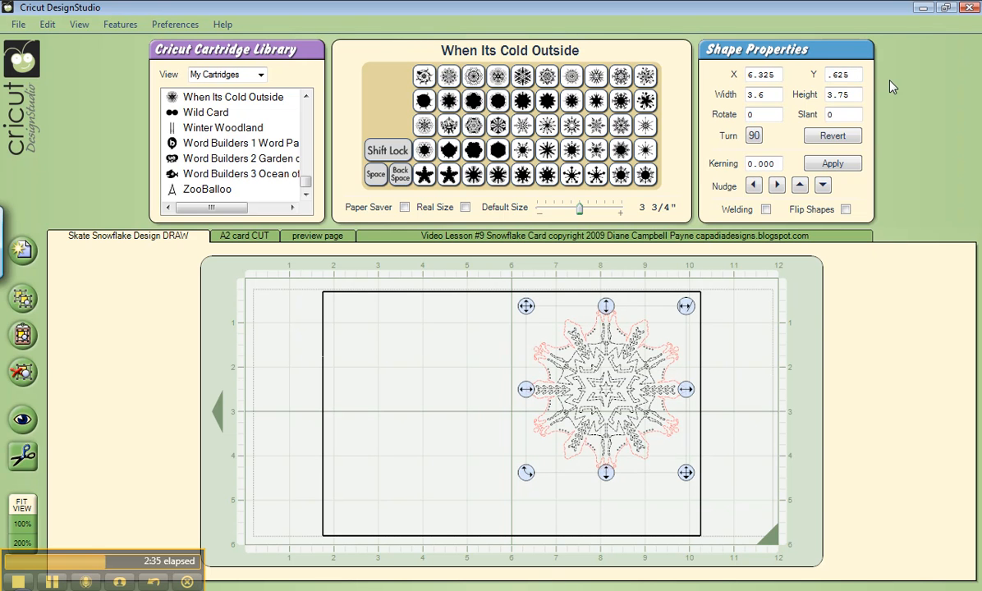
Preview the snowflake on the card and compare it with the "skates - drawn card" photo in Windows Photo Gallery.
{"action": "left_click", "coordinate": [392, 382]}
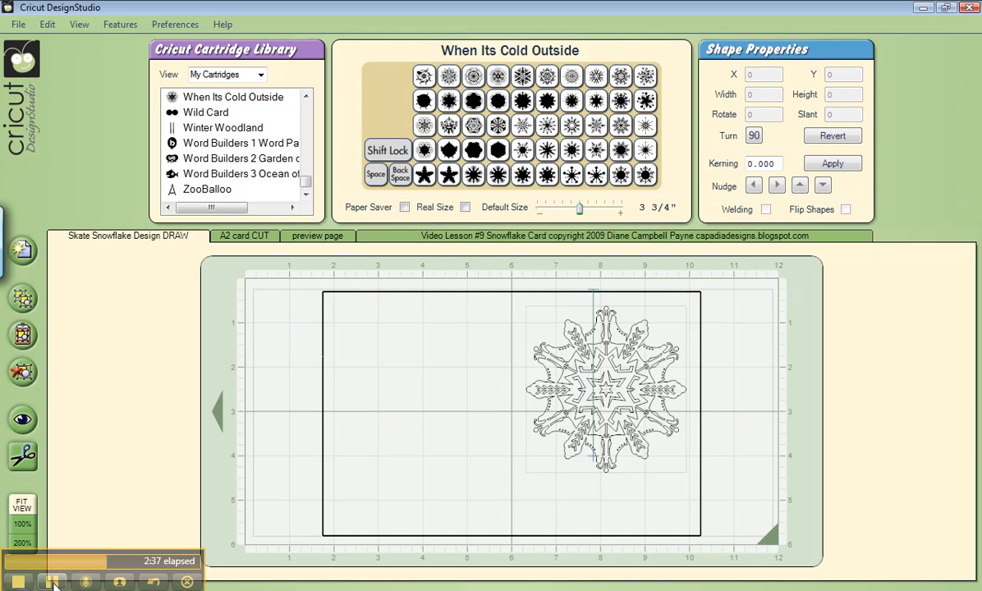
{"action": "left_click", "coordinate": [23, 421]}
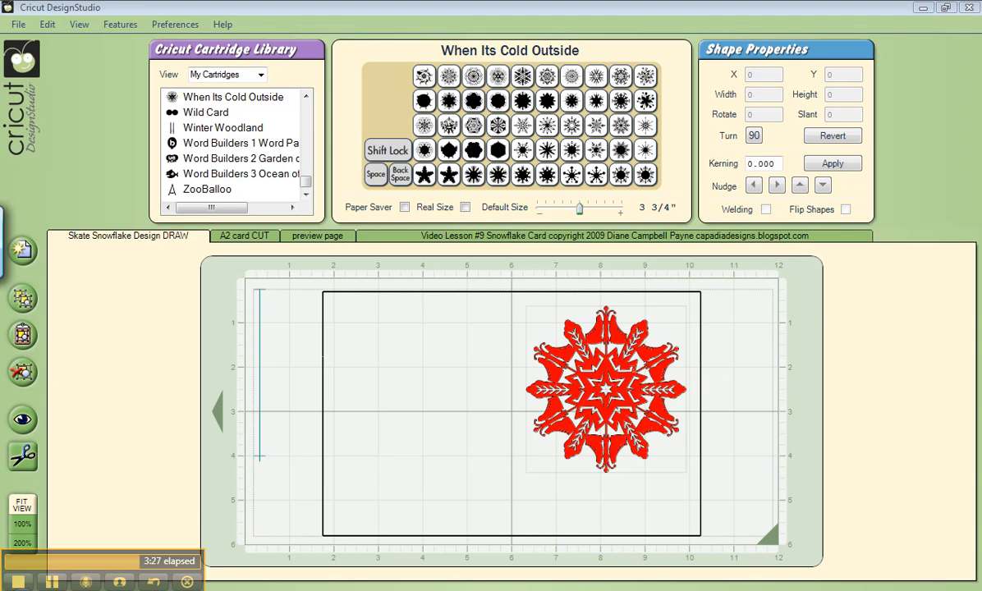
{"action": "key", "text": "alt+Tab"}
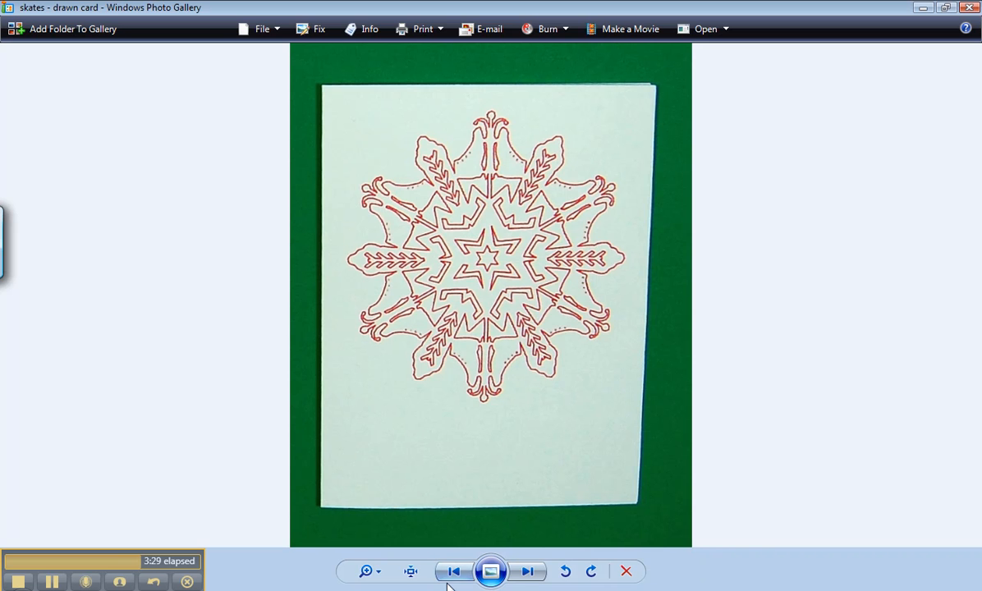
{"action": "key", "text": "alt+Tab"}
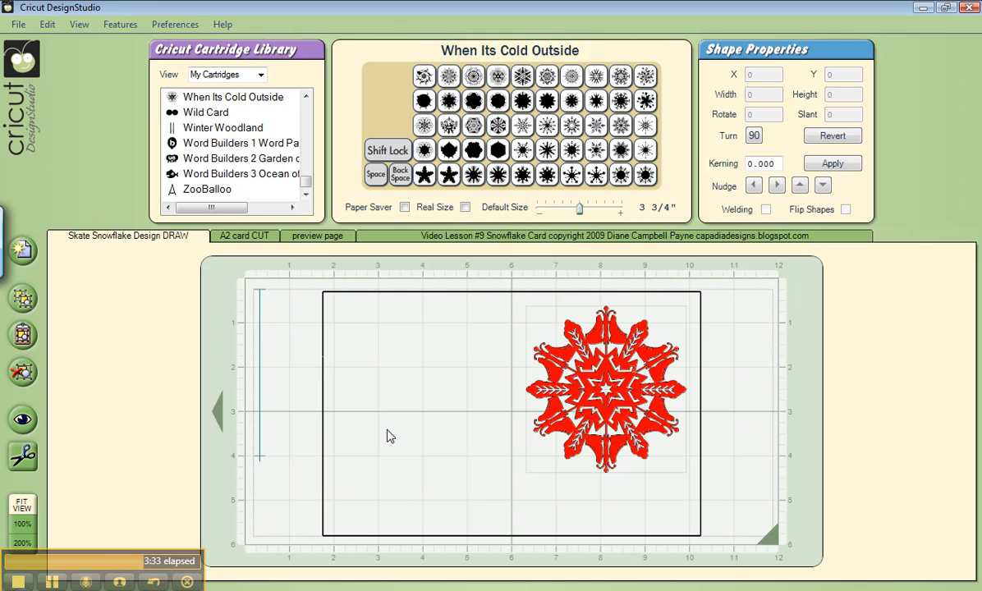
{"action": "left_click", "coordinate": [52, 583]}
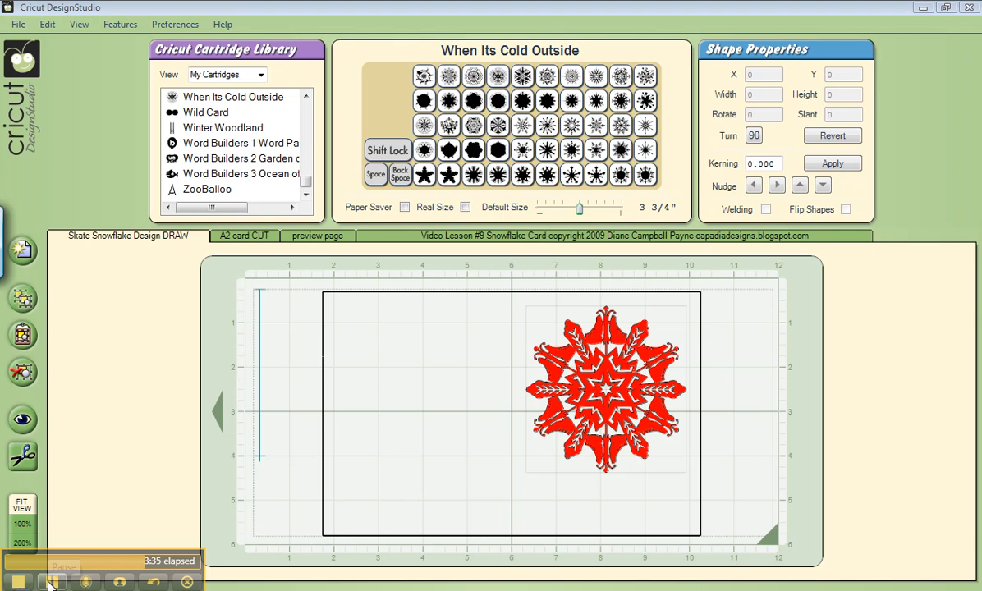
Turn on welding for the skate snowflake on the Skate Snowflake Design DRAW page and refresh the preview on the preview page.
{"action": "left_click", "coordinate": [247, 237]}
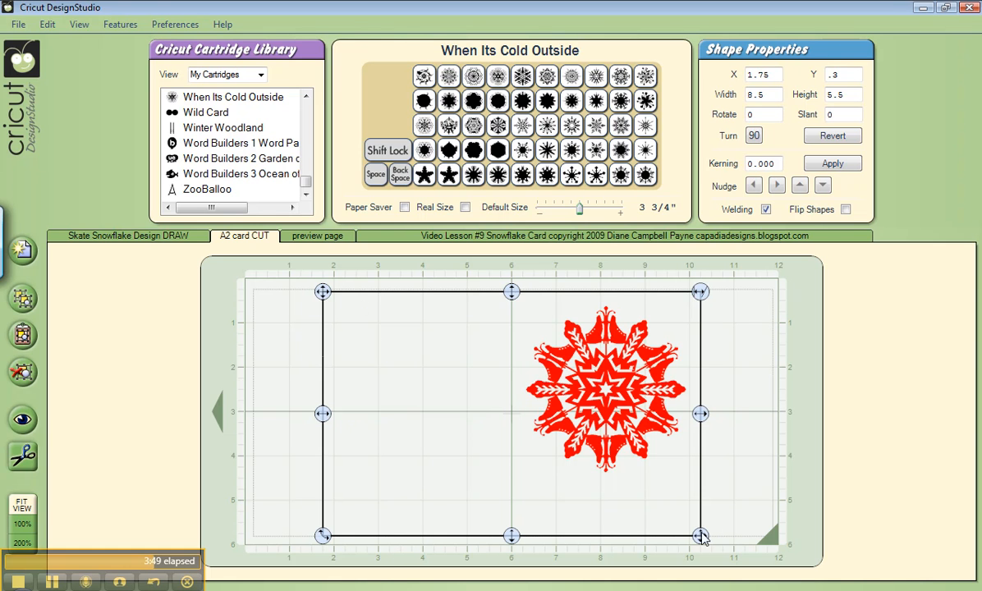
{"action": "left_click", "coordinate": [52, 582]}
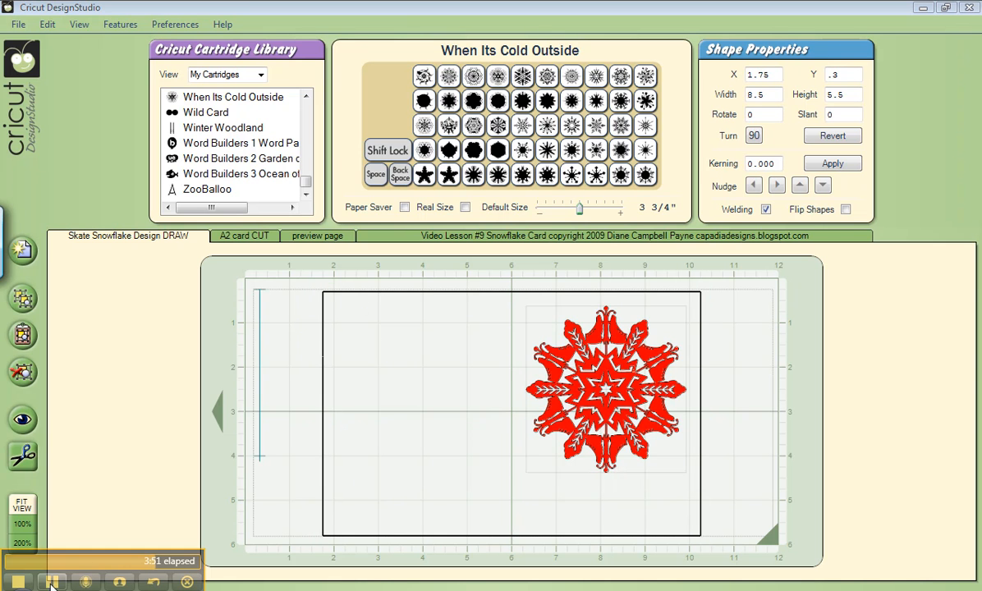
{"action": "left_click", "coordinate": [575, 327]}
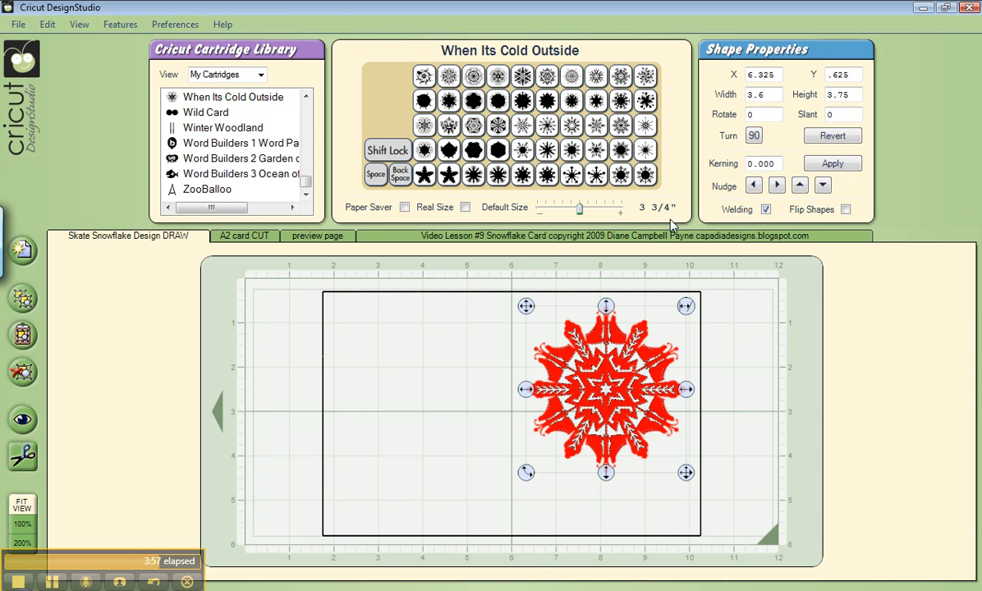
{"action": "left_click", "coordinate": [283, 232]}
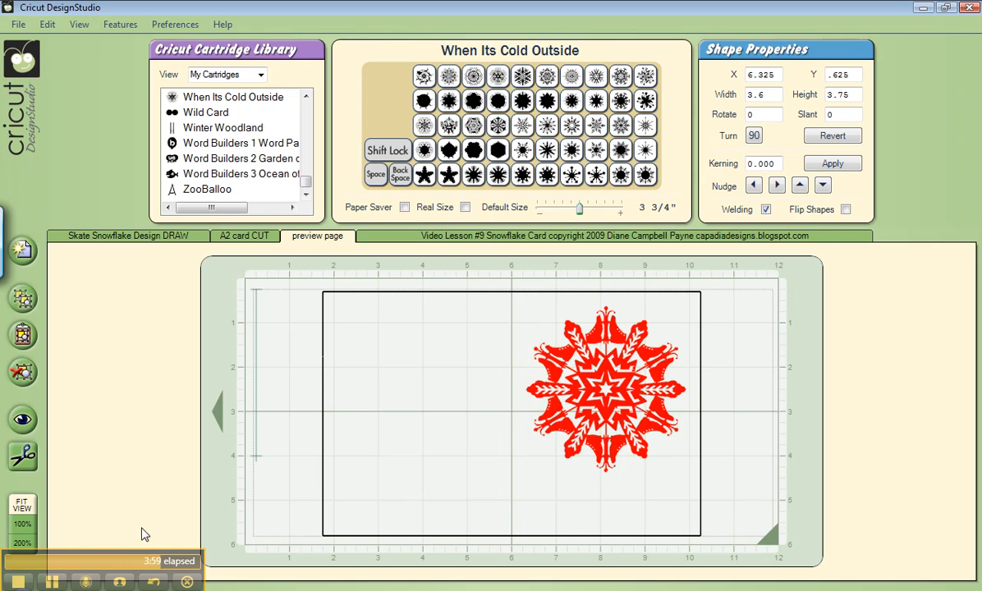
{"action": "left_click", "coordinate": [23, 378]}
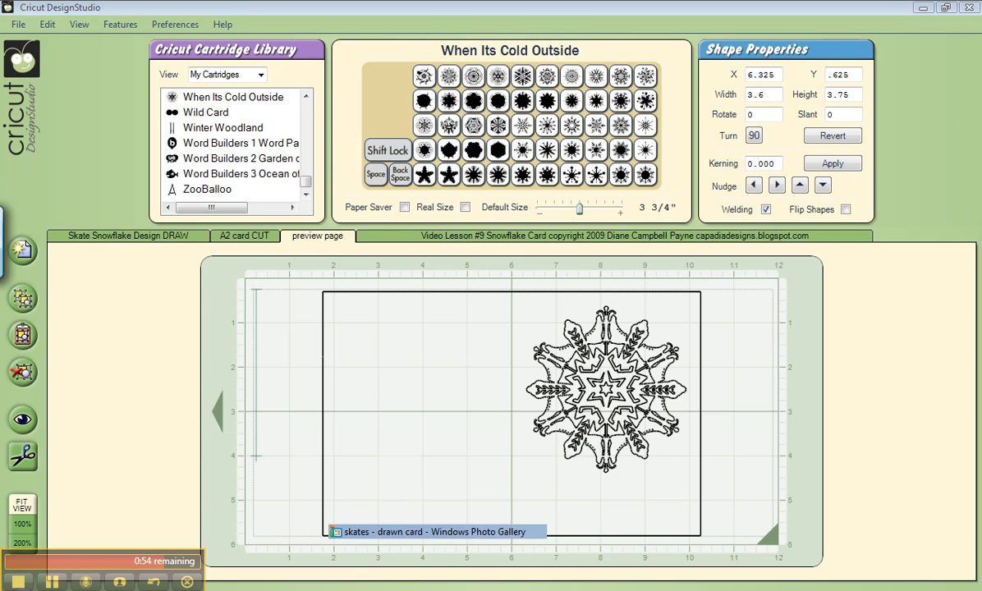
Switch to Windows Photo Gallery to view the finished drawn card again, and return to Cricut DesignStudio.
{"action": "left_click", "coordinate": [437, 531]}
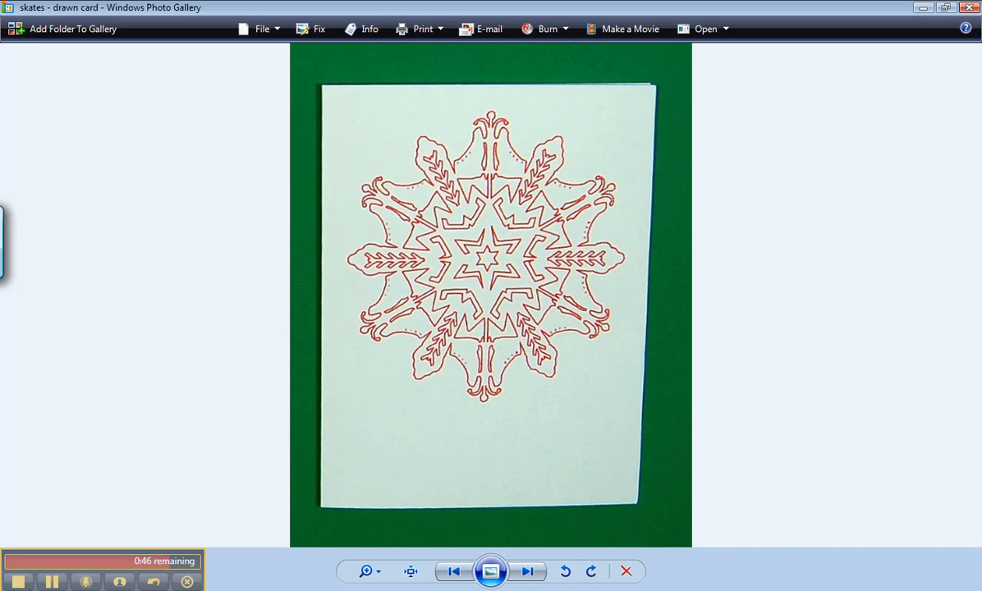
{"action": "left_click", "coordinate": [492, 590]}
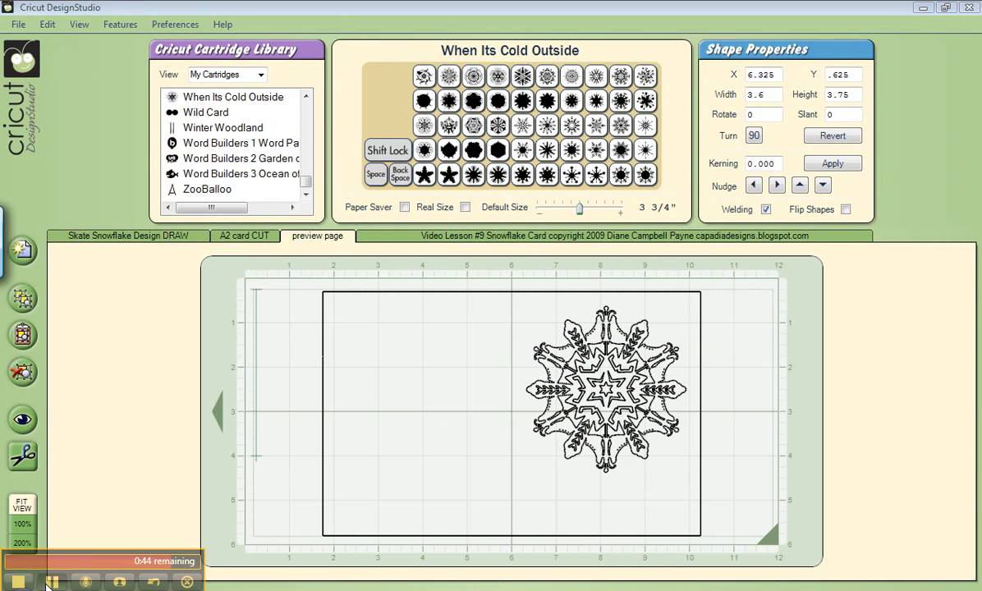